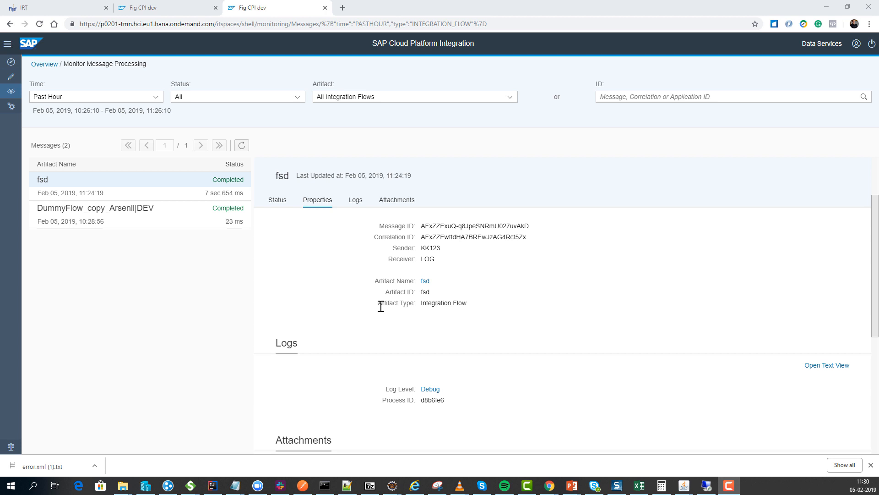
Review the attachments and the sender and receiver properties of the completed fsd message
scroll(366, 346, down, 5)
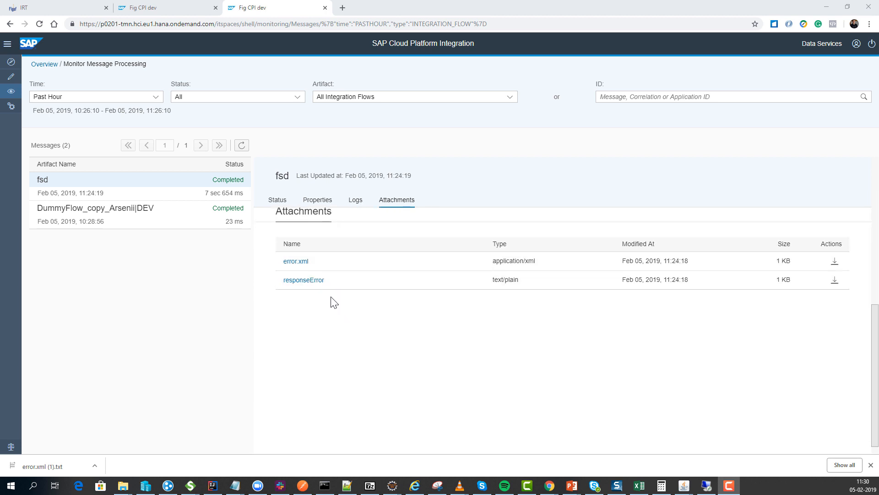
scroll(335, 302, up, 5)
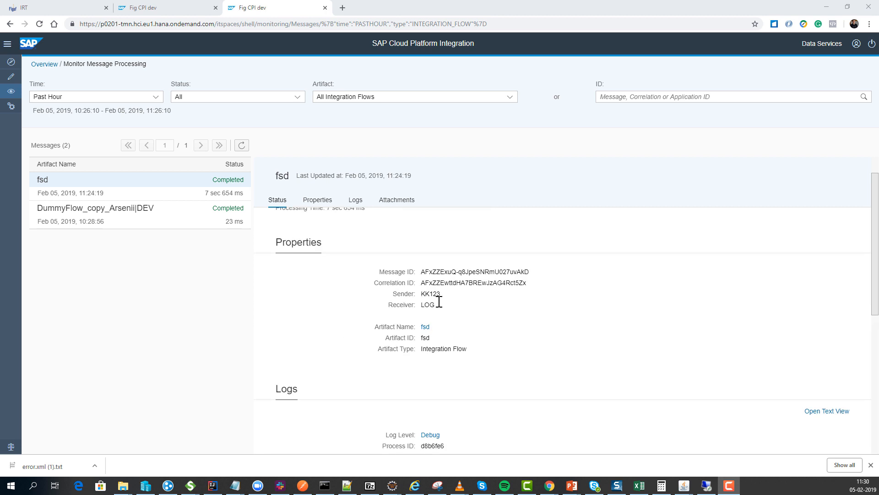
mouse_move(435, 303)
mouse_down()
mouse_move(405, 302)
mouse_move(444, 295)
mouse_up()
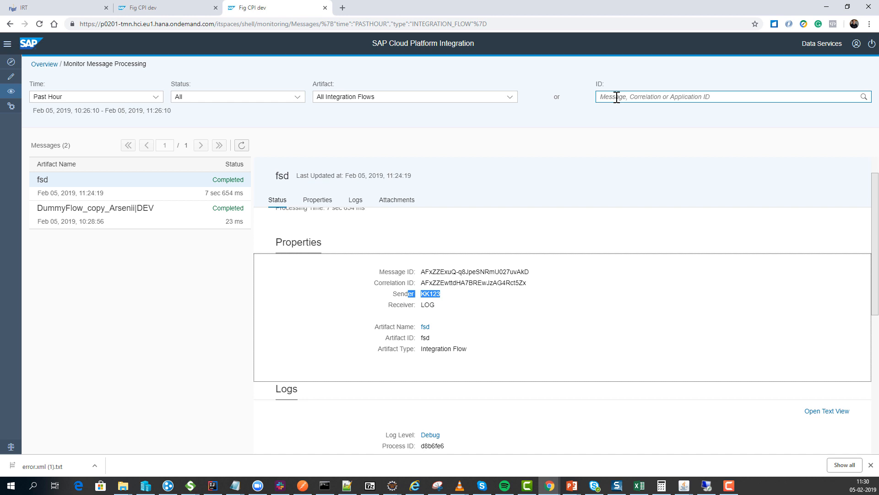
Filter the monitored messages to those with status Failed from the Past Month
click(156, 98)
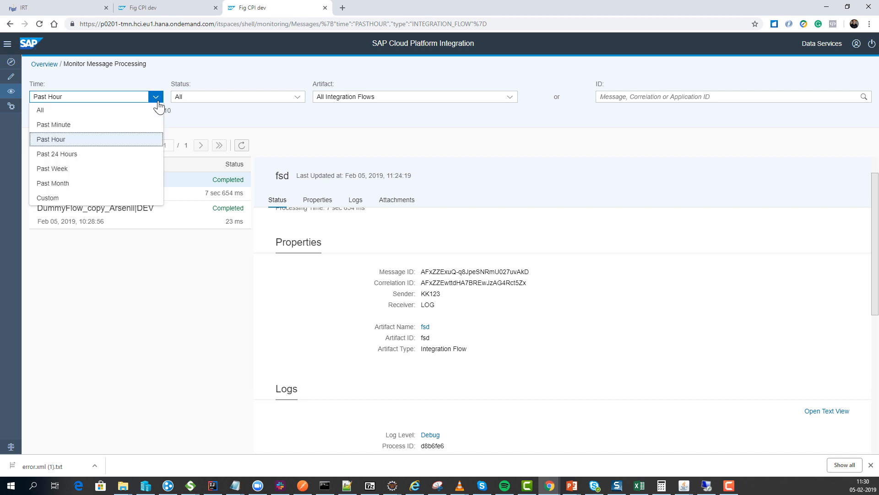
click(127, 183)
click(221, 99)
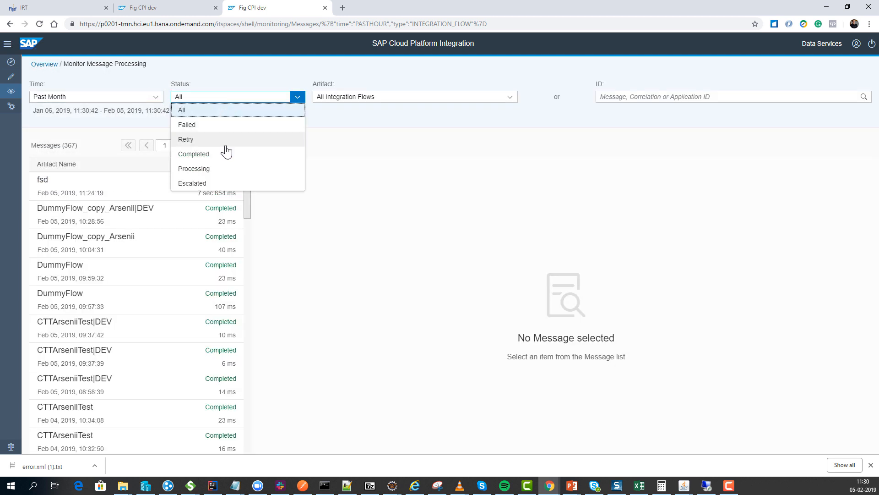
click(227, 130)
Examine the error details, properties and logs of the failed Module_7_1 message
click(207, 186)
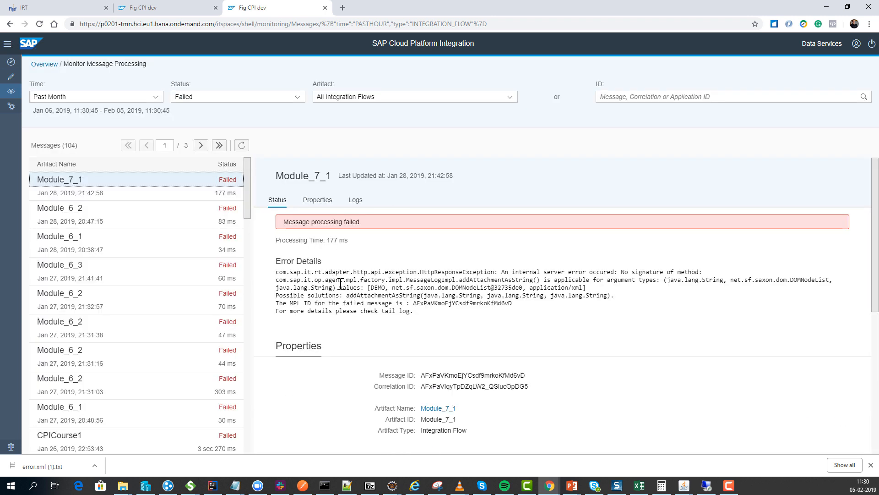
scroll(389, 351, down, 5)
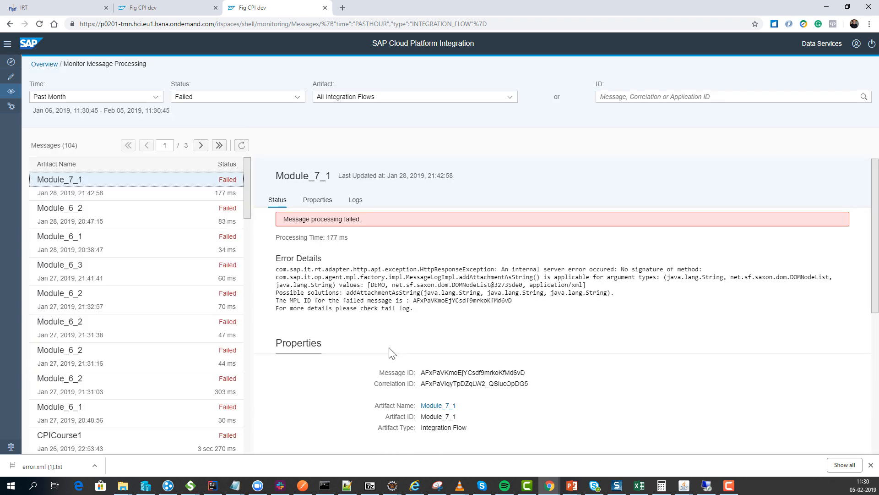
scroll(389, 351, up, 3)
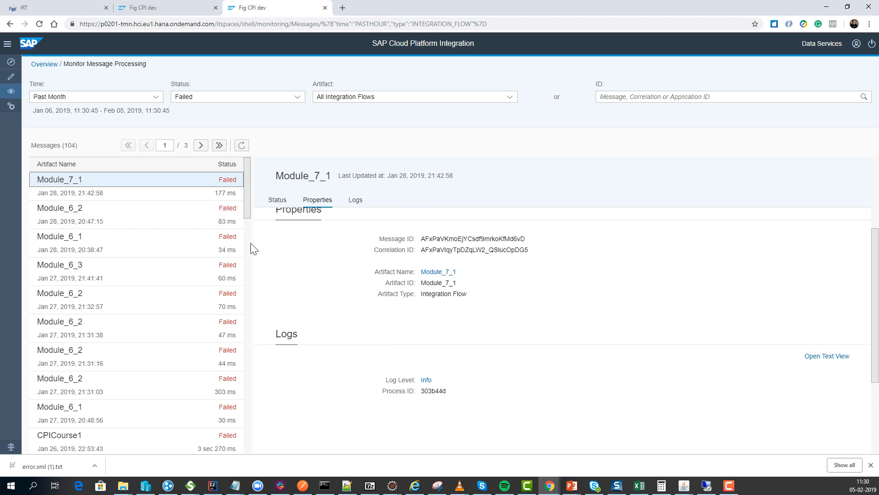
scroll(310, 250, up, 3)
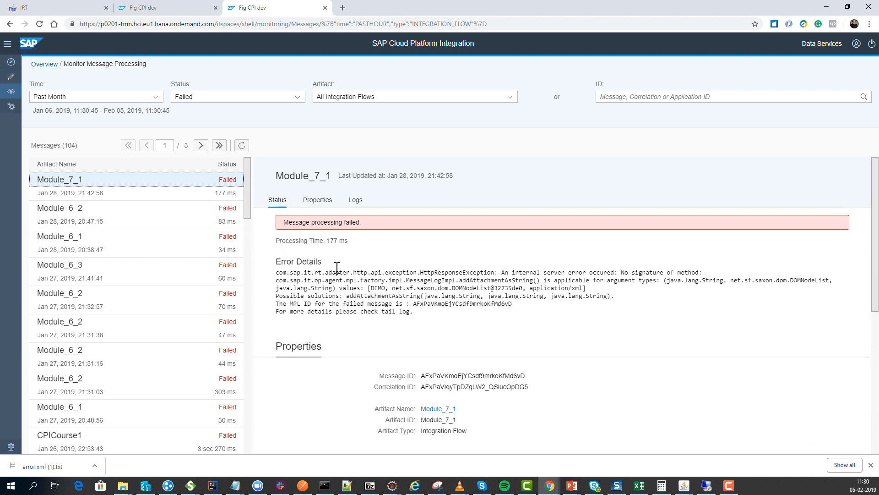
Switch to the IRT Support Tool, show the FSD consumer's alerts, and check the conditions of the configured consumers
click(62, 10)
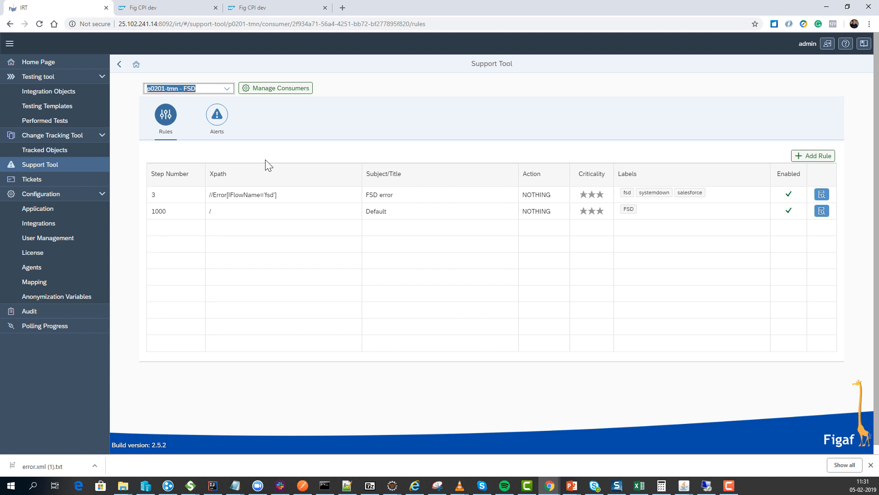
click(217, 115)
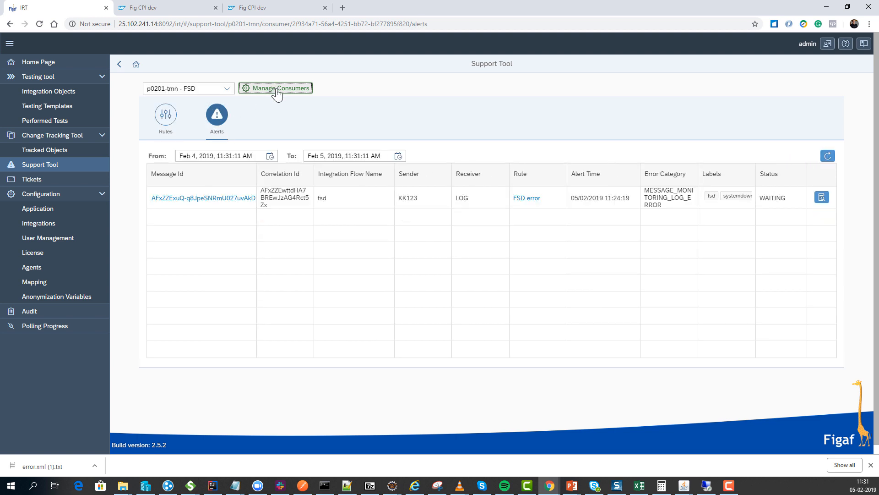
click(274, 89)
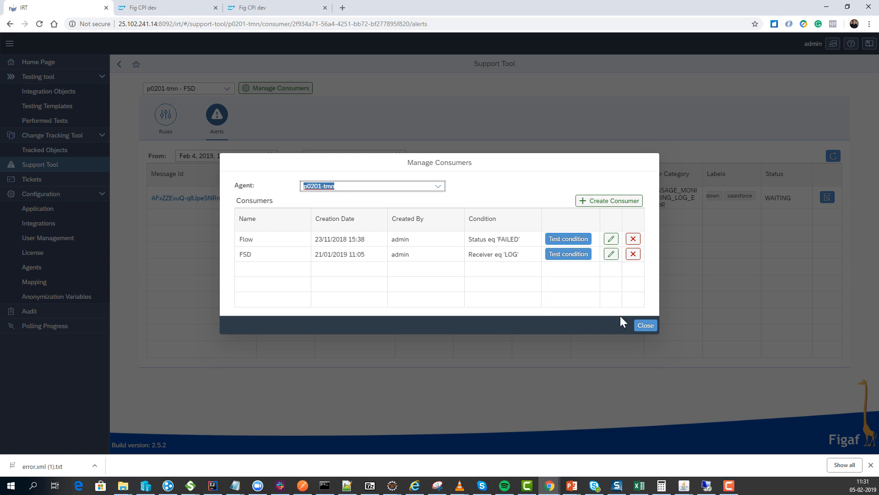
click(650, 325)
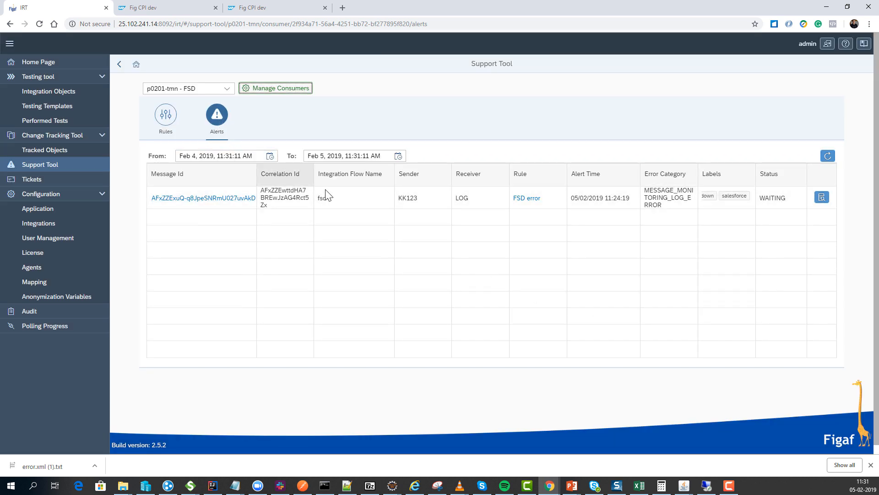
Check the sender and receiver of the fsd alert, then open its details and examine the Error XML
drag(417, 197, 406, 197)
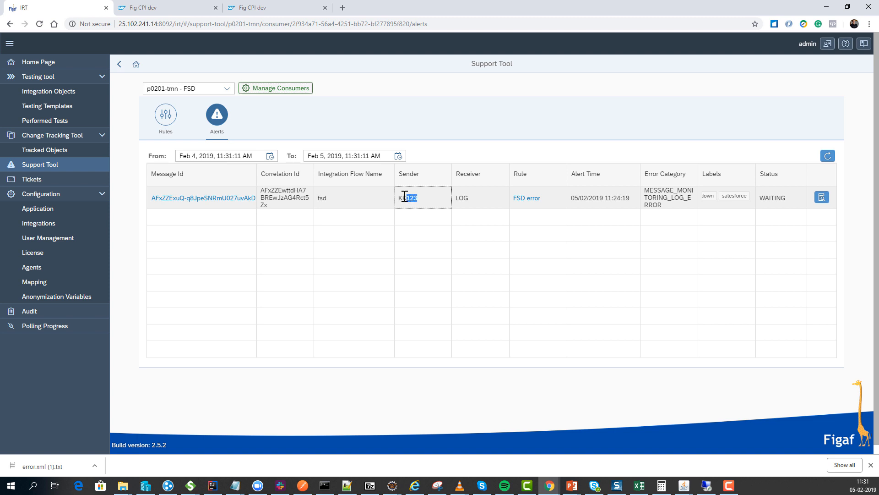
drag(464, 197, 455, 197)
click(822, 197)
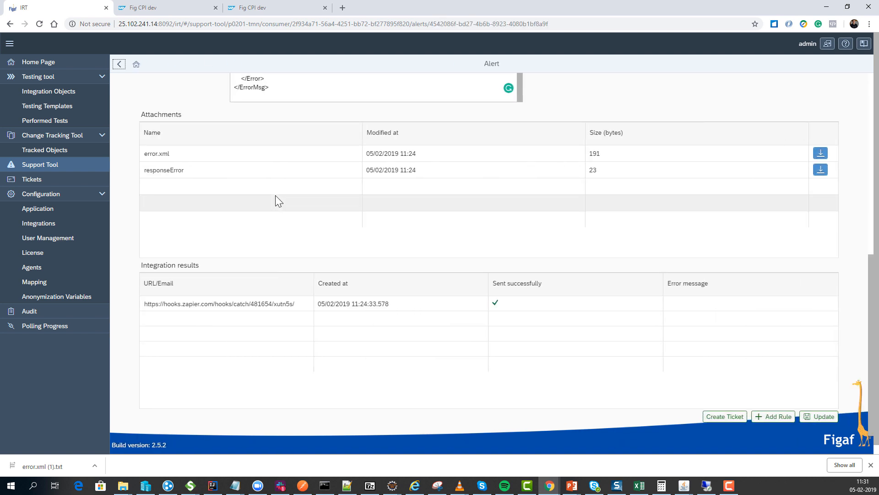
scroll(275, 195, up, 6)
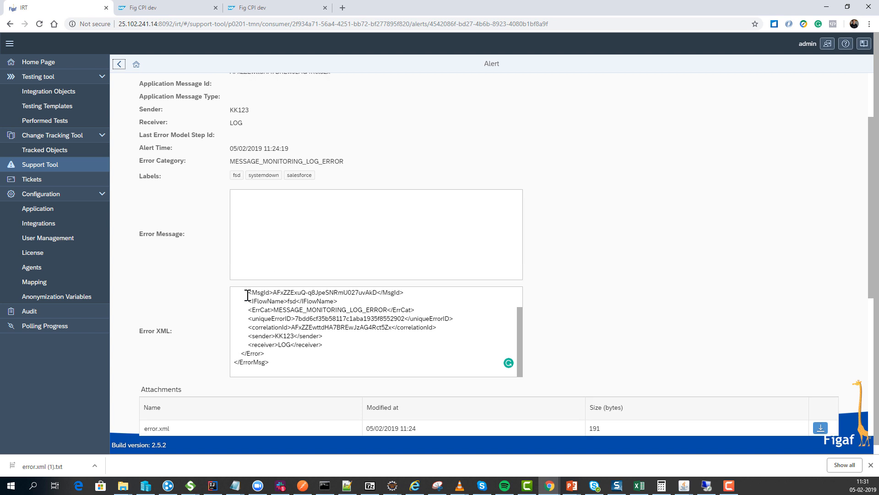
scroll(281, 323, up, 3)
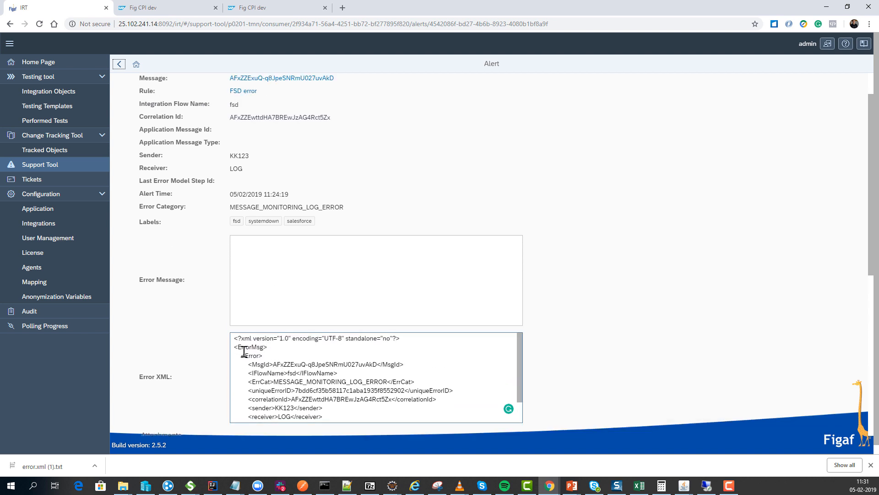
drag(238, 347, 303, 411)
scroll(295, 377, down, 3)
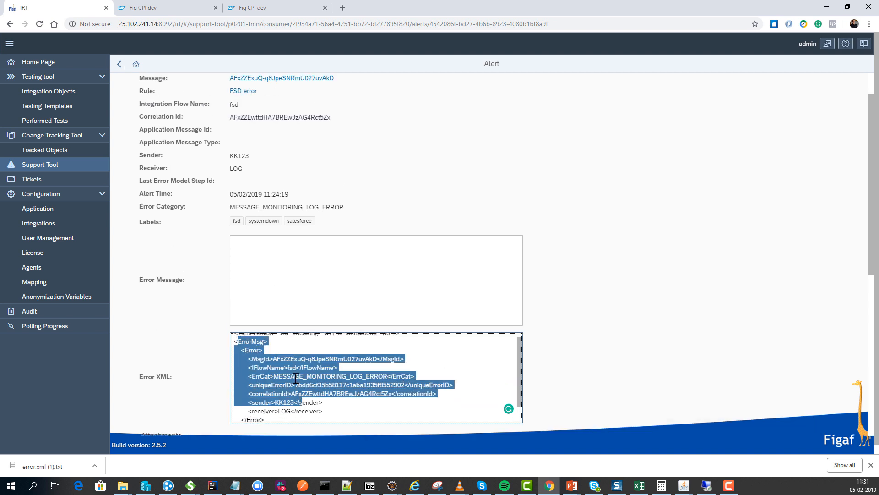
scroll(287, 340, down, 2)
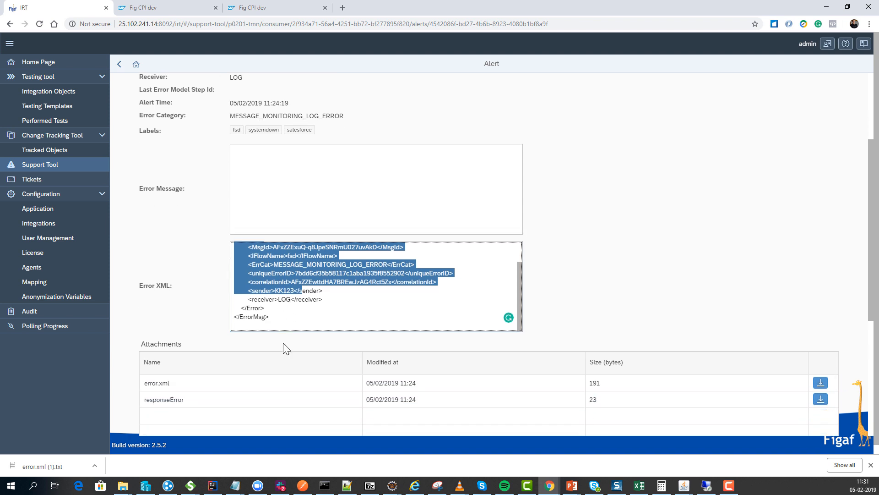
Download the alert's error.xml attachment, view its contents in the browser, and return to IRT
click(222, 385)
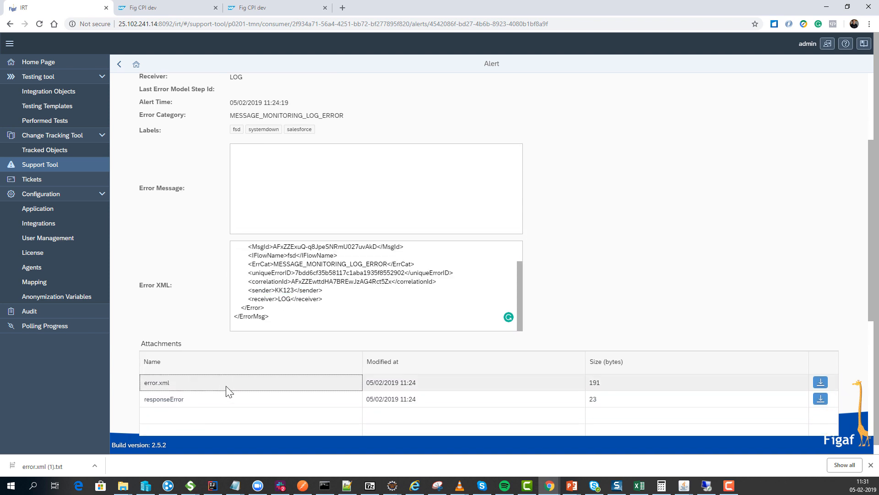
click(824, 386)
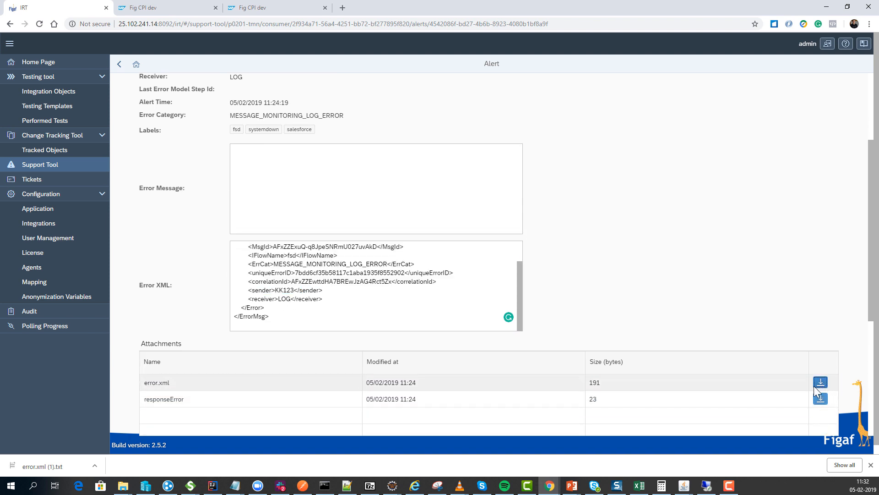
drag(67, 464, 499, 10)
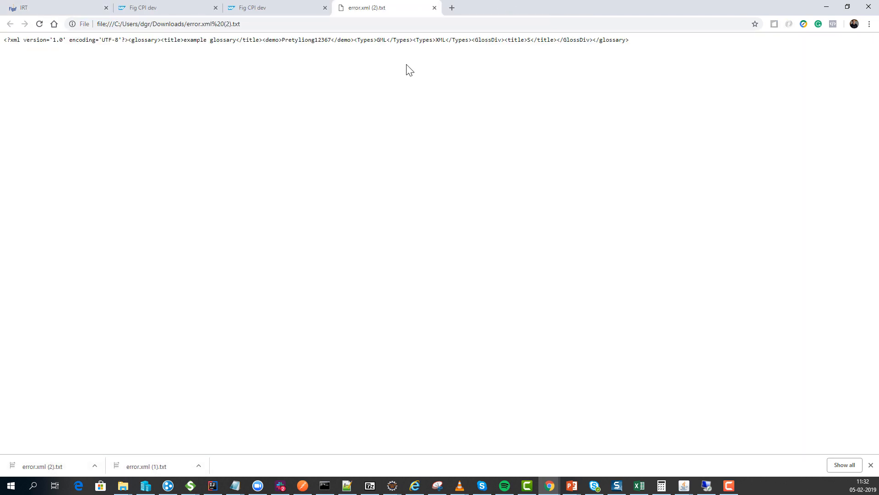
click(76, 6)
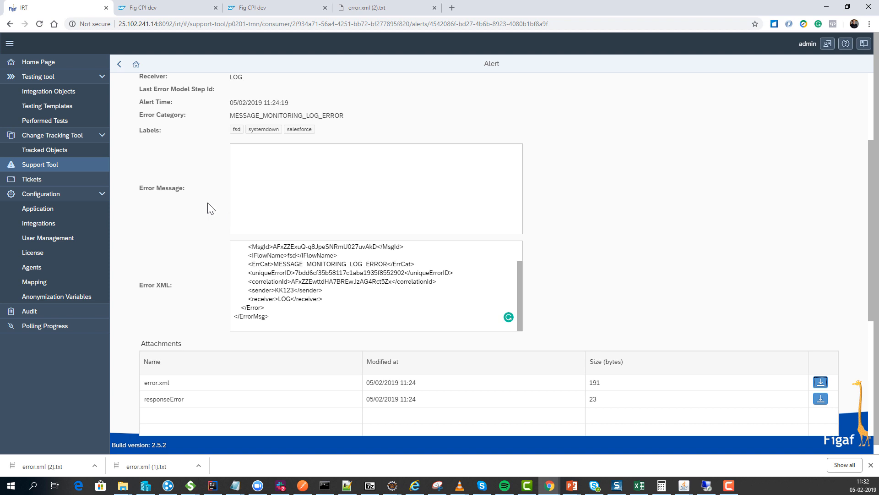
Go back to the alerts list and reopen the fsd alert to review its attachments and integration results
click(121, 68)
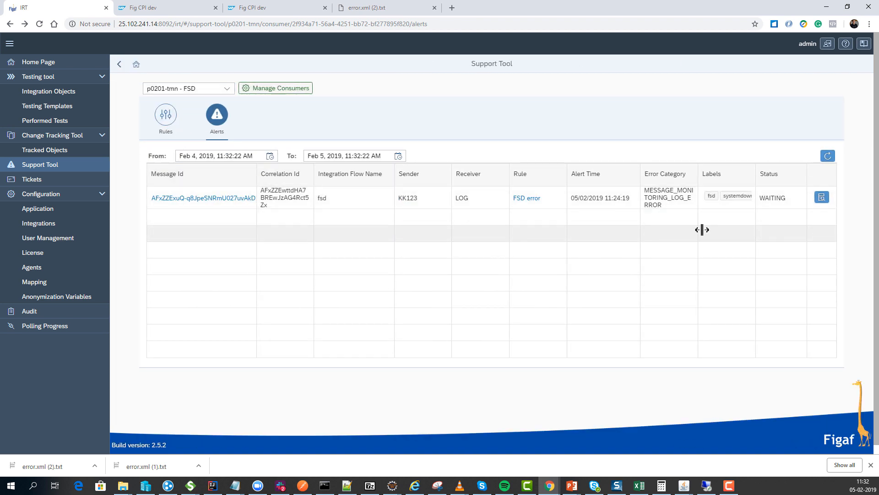
click(815, 196)
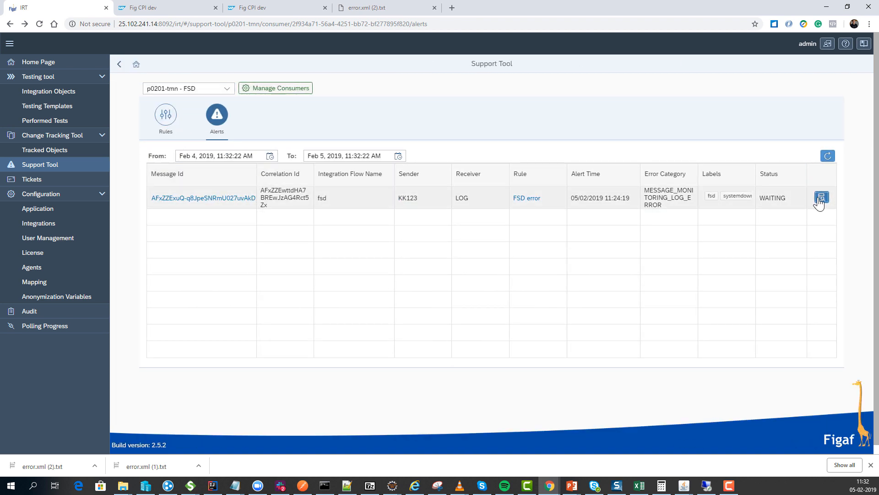
scroll(514, 338, down, 10)
scroll(458, 376, down, 3)
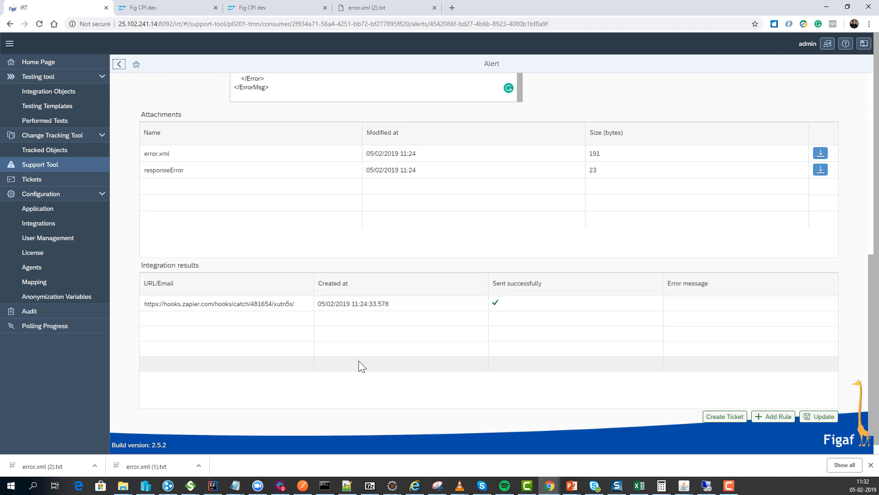
Open a new rule form from the alert to inspect its fields, and return to the alerts list without saving
click(758, 406)
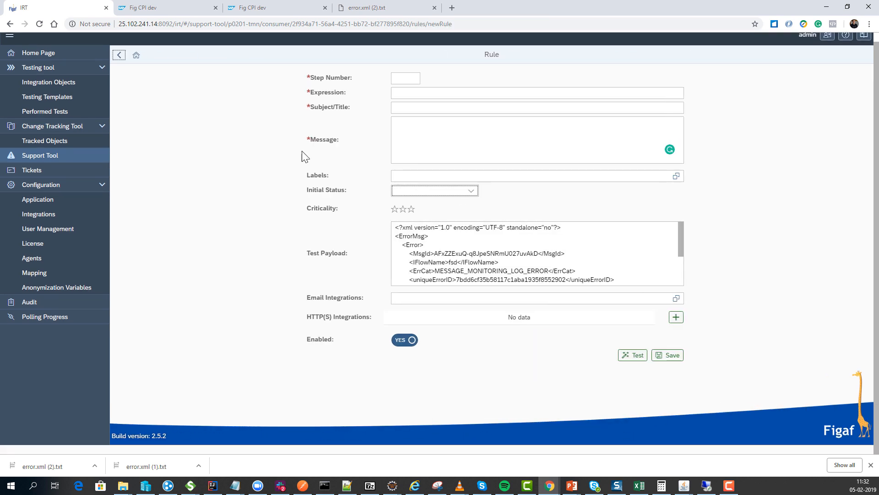
click(399, 91)
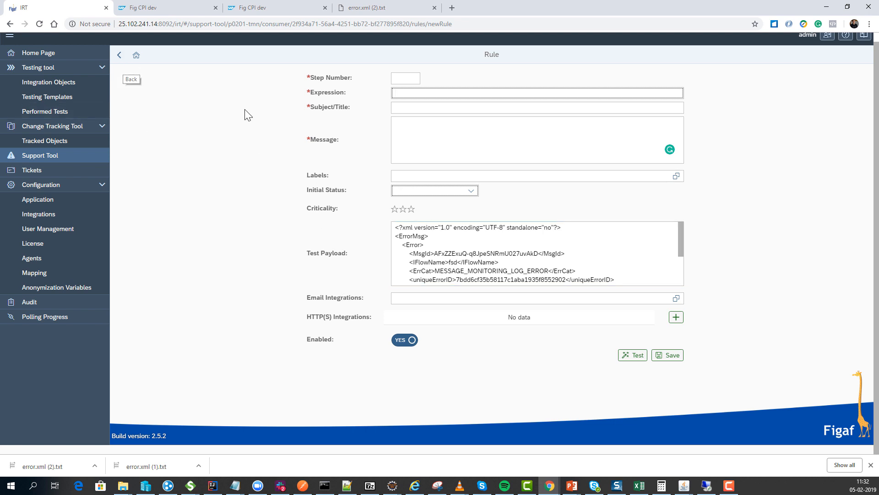
click(120, 55)
scroll(155, 98, up, 6)
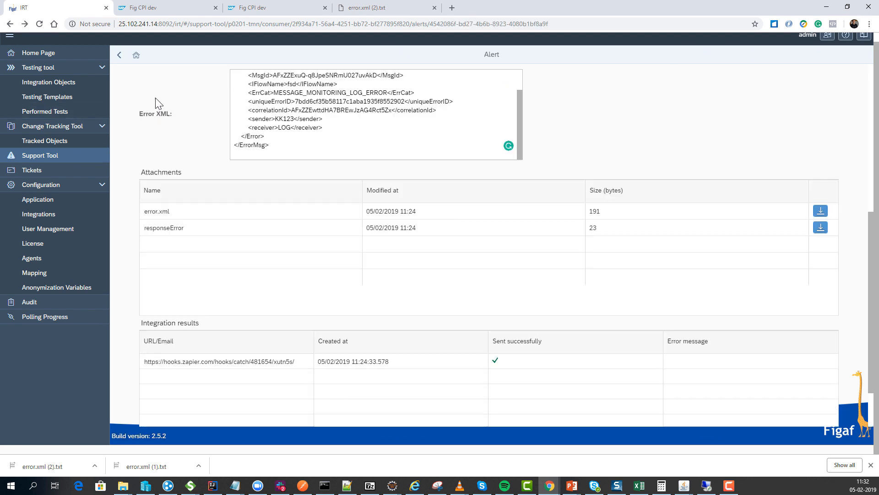
click(119, 64)
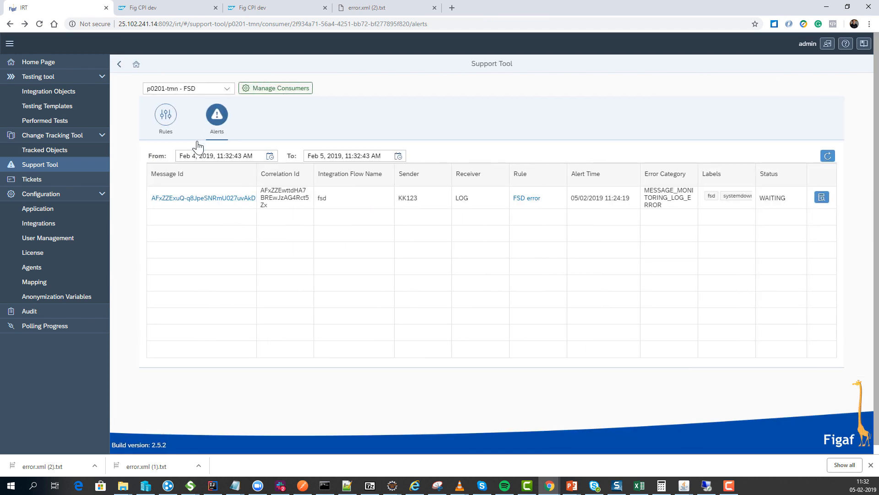
Open the FSD error rule and review its expression, message, labels and HTTP(S) integration
click(158, 110)
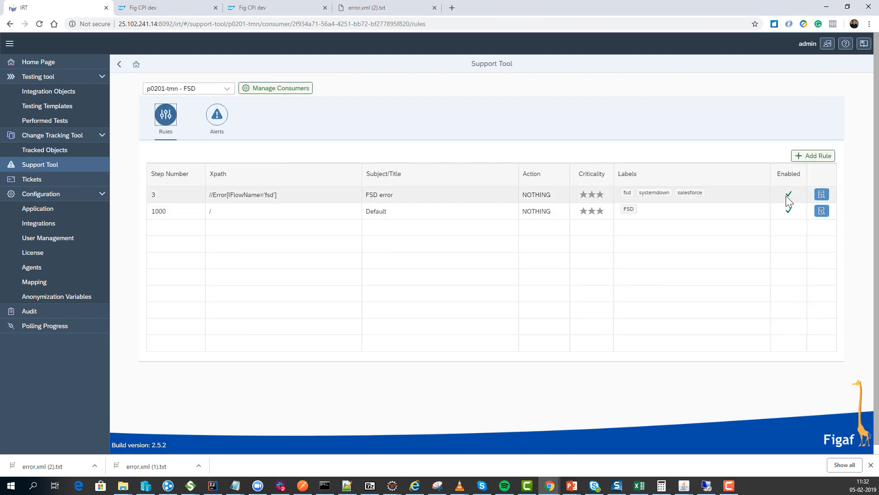
click(821, 194)
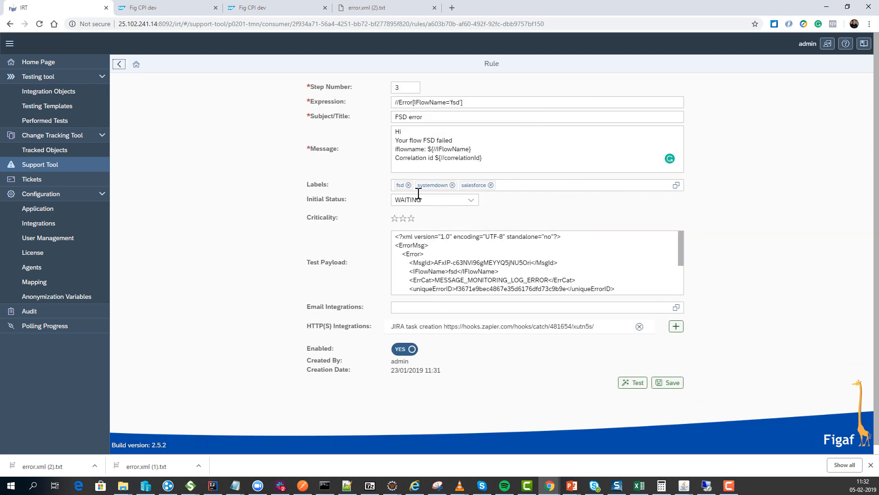
click(400, 187)
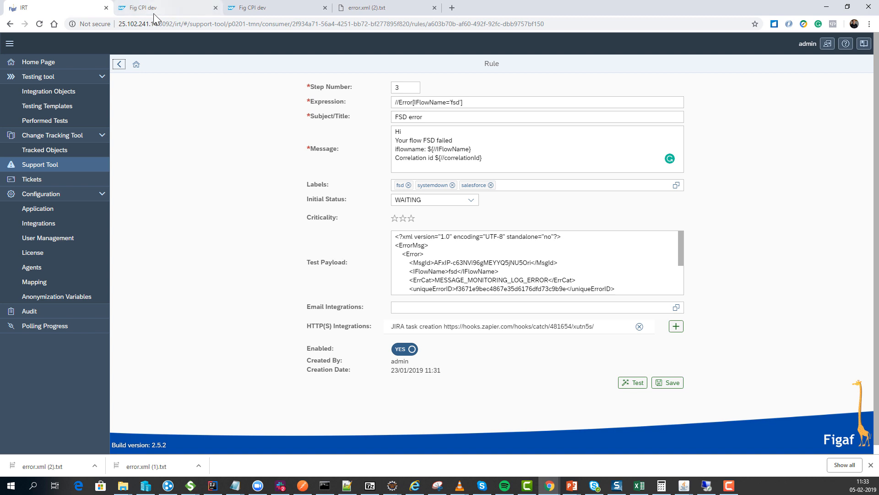
Show the alerts of the p0201-tmn - Flow consumer in the Support Tool
click(53, 164)
click(211, 88)
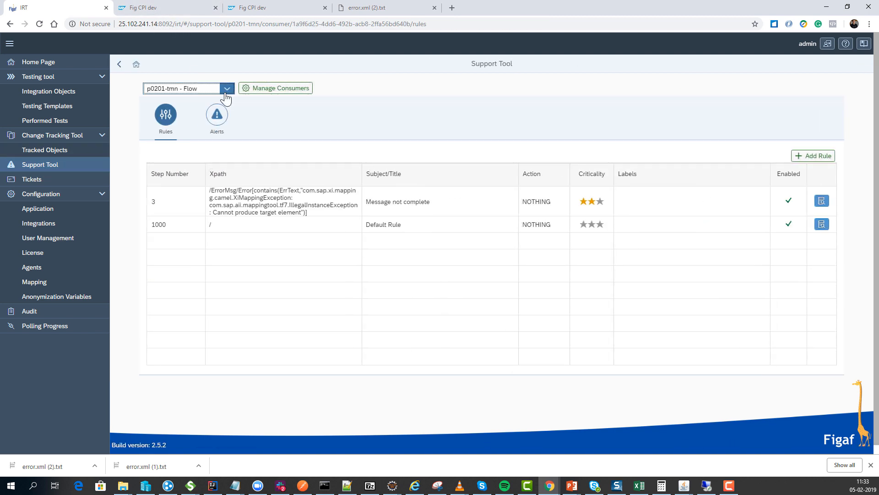
click(210, 134)
click(216, 127)
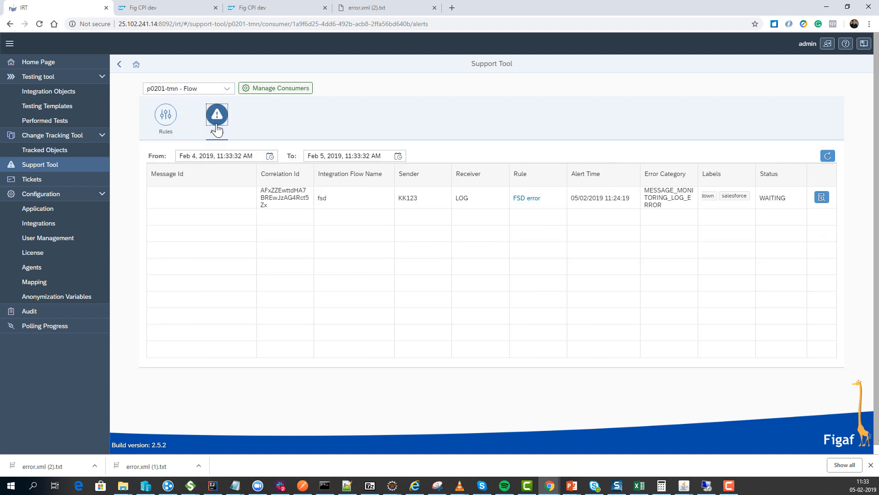
Set the start date of the alerts period to Jan 27, 2019
click(270, 157)
click(201, 200)
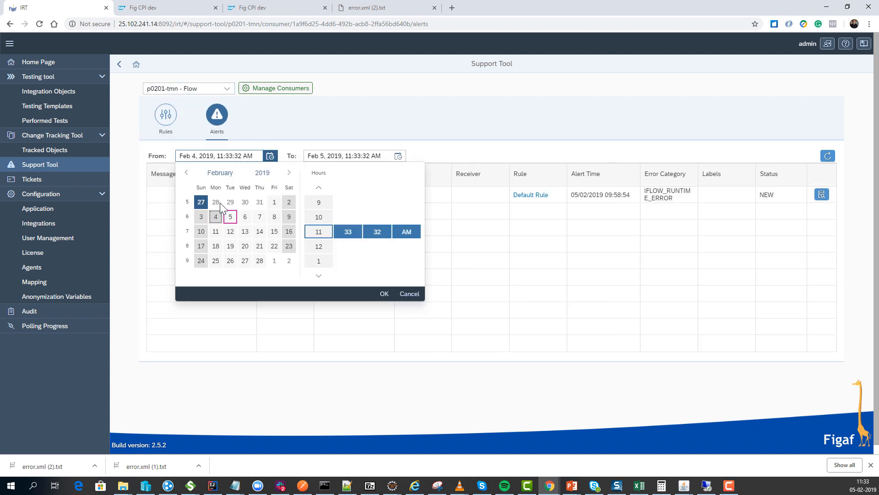
click(385, 294)
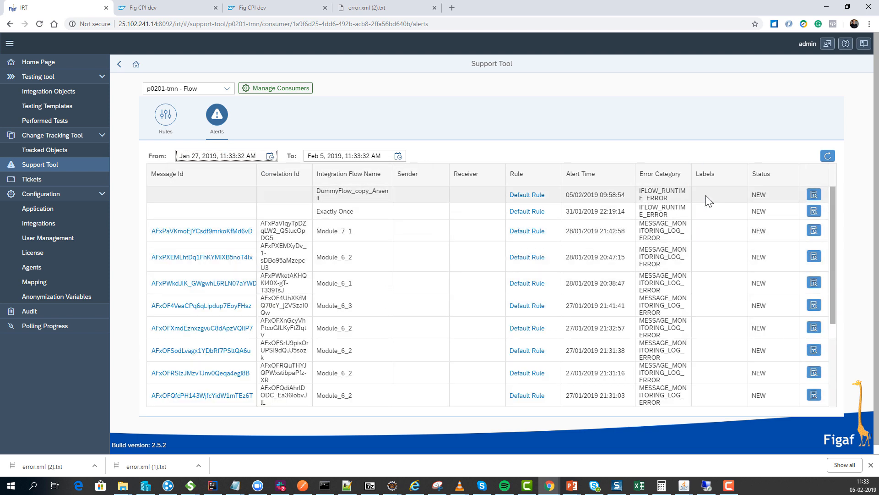
Read the error message of the IFLOW_RUNTIME_ERROR alert from 05/02/2019 09:58:54, and return to the alerts list
click(814, 195)
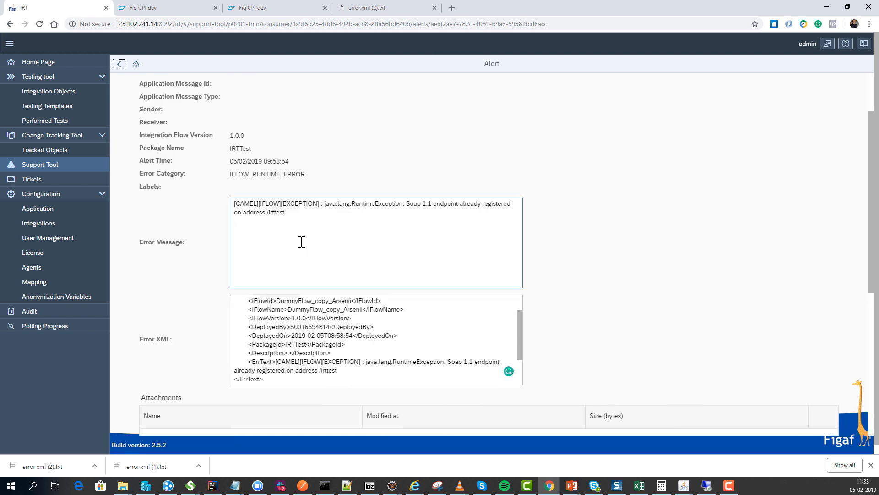
drag(316, 231, 249, 192)
click(296, 250)
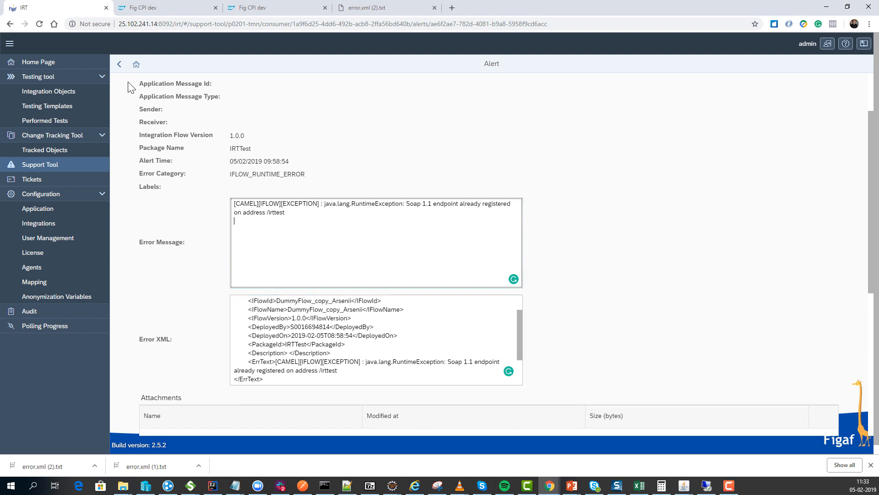
click(119, 64)
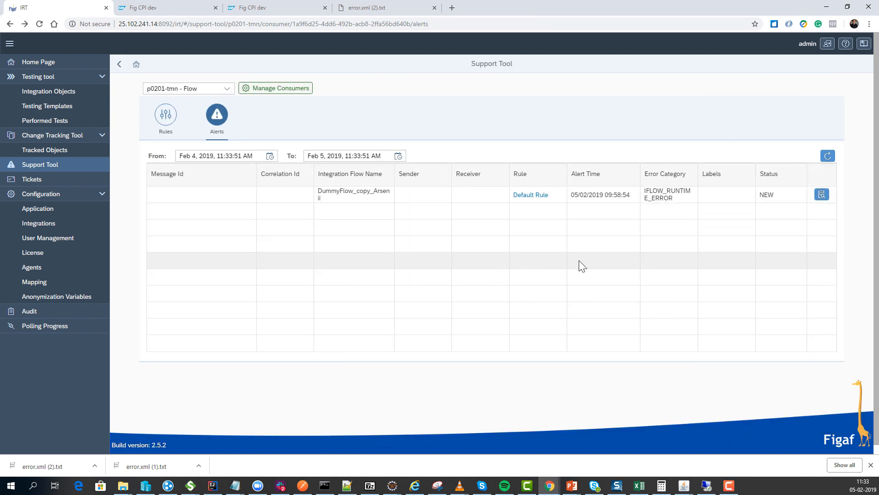